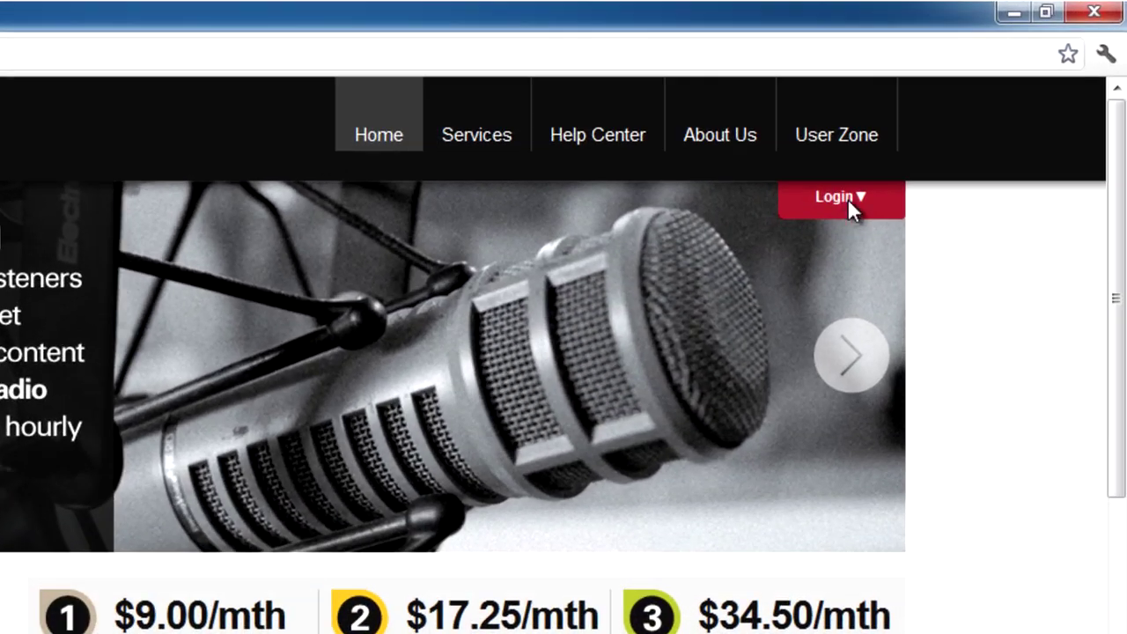
- Go from the SpacialNet login page to the new member registration form and scroll down it
{"action": "left_click", "coordinate": [894, 169]}
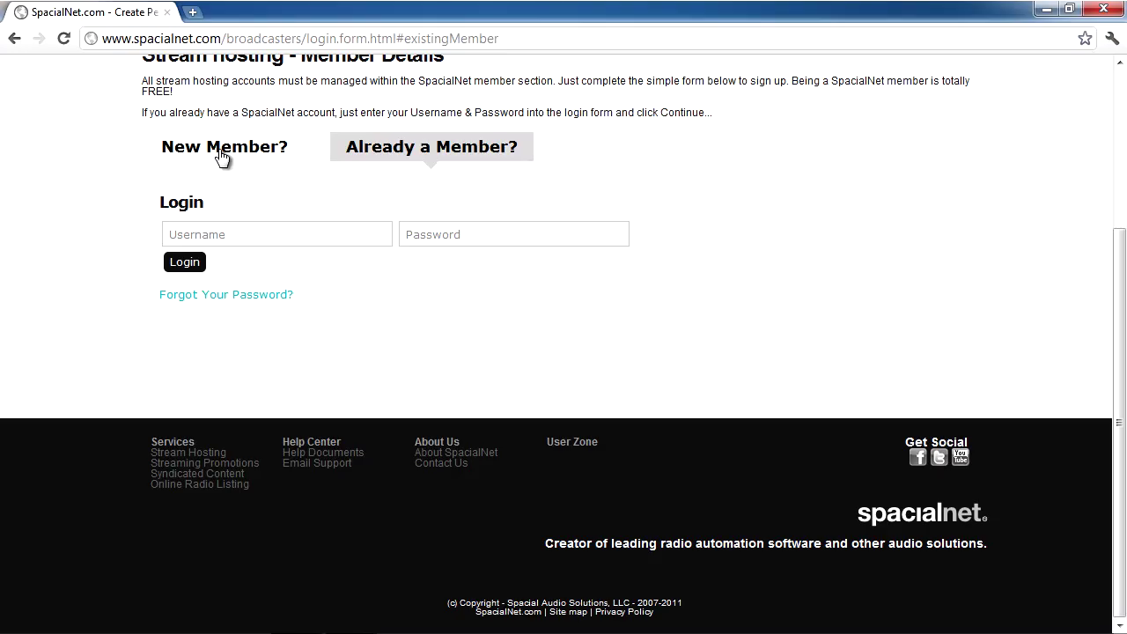
{"action": "left_click", "coordinate": [221, 155]}
{"action": "scroll", "coordinate": [1117, 299], "scroll_direction": "down", "scroll_amount": 3}
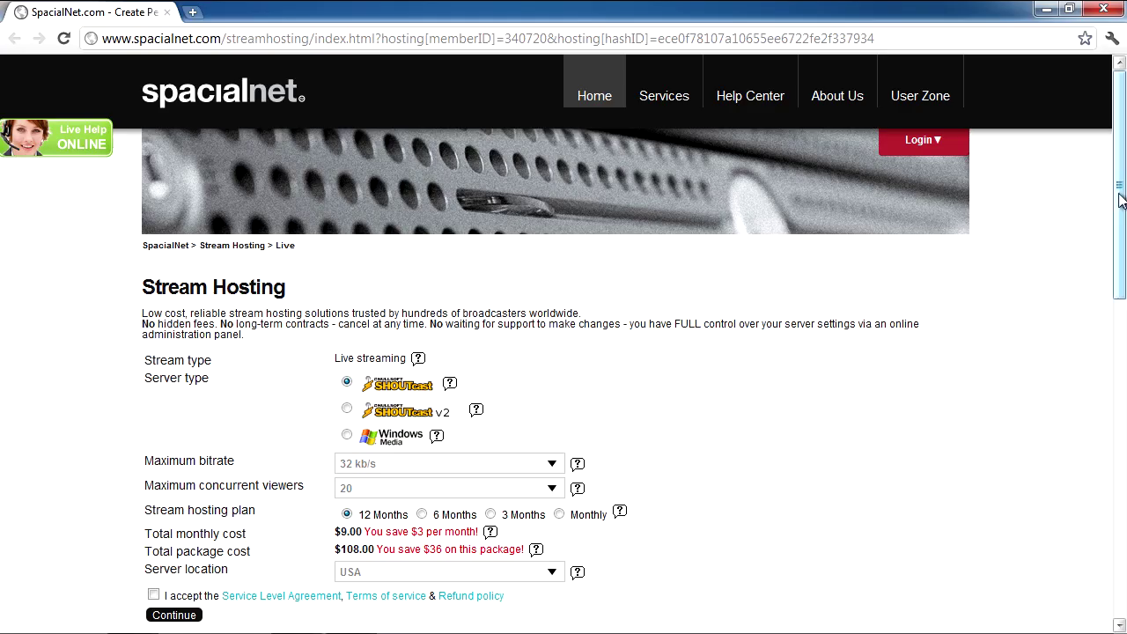
{"action": "scroll", "coordinate": [563, 343], "scroll_direction": "down", "scroll_amount": 3}
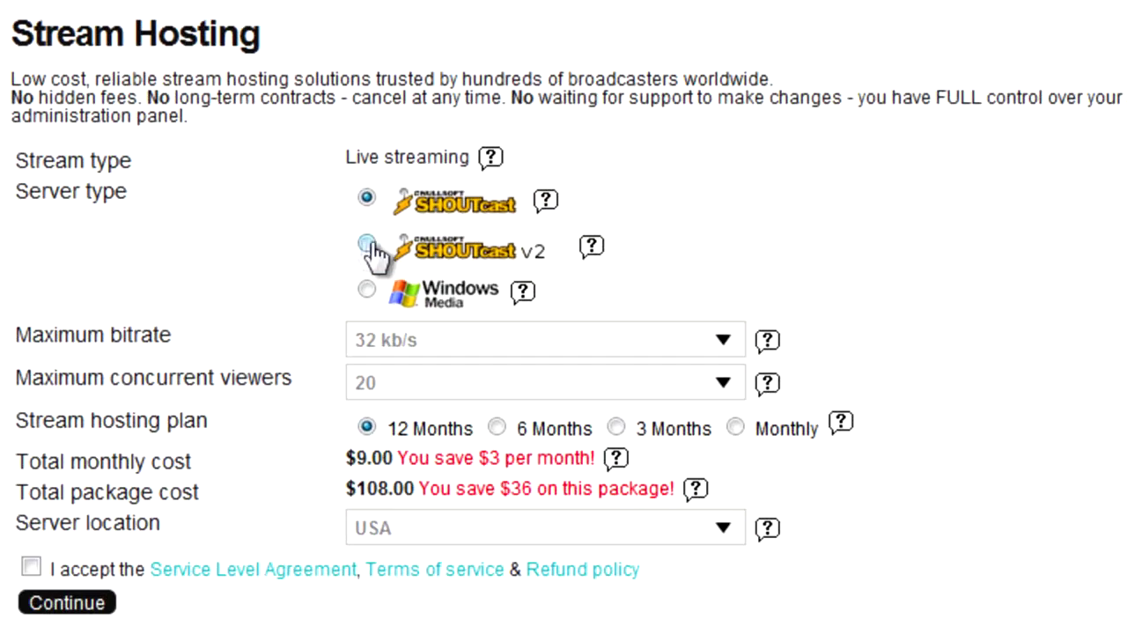
- Choose SHOUTcast v2 stream hosting with a 64 kb/s maximum bitrate
{"action": "left_click", "coordinate": [347, 254]}
{"action": "left_click", "coordinate": [553, 310]}
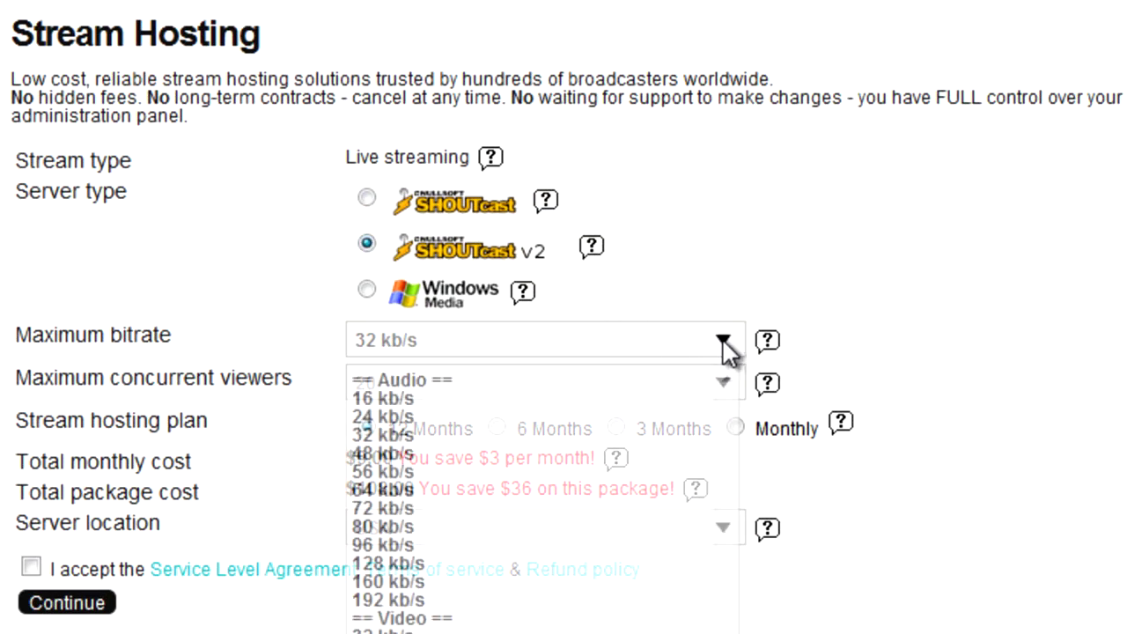
{"action": "left_click", "coordinate": [383, 490]}
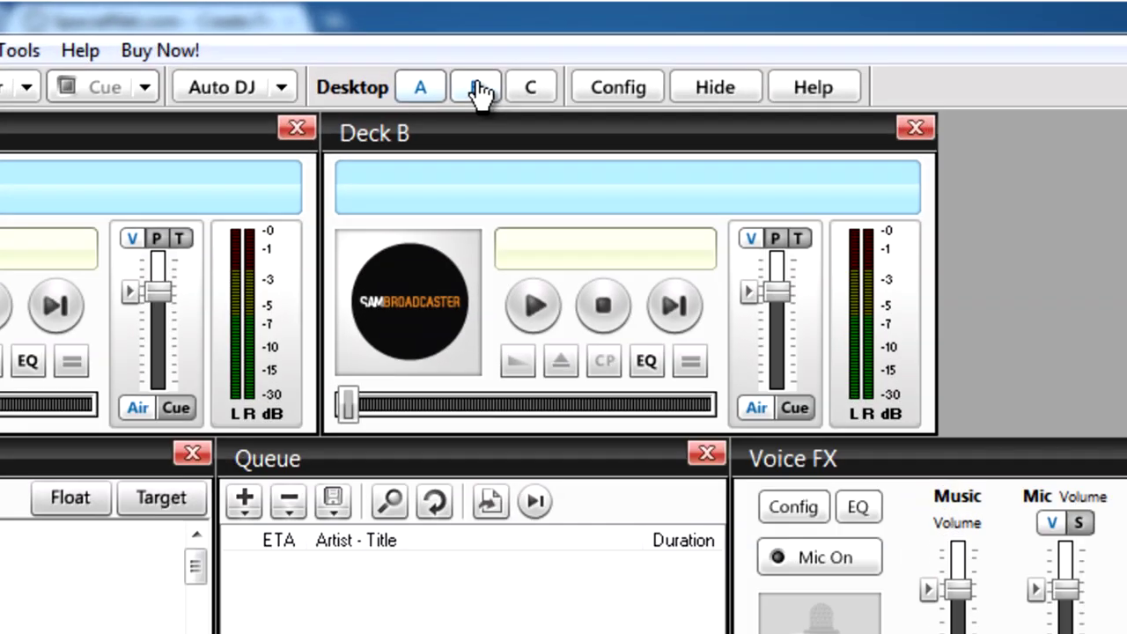
- Add a SpacialNet Encoder from the Encoders panel on Desktop B
{"action": "left_click", "coordinate": [480, 90]}
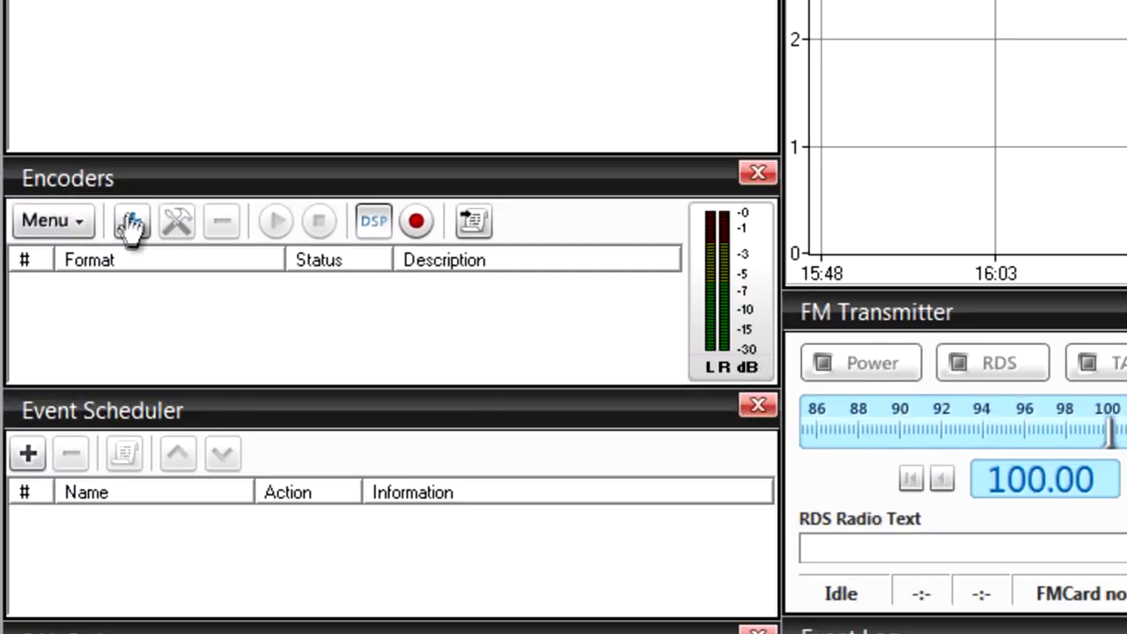
{"action": "left_click", "coordinate": [131, 221]}
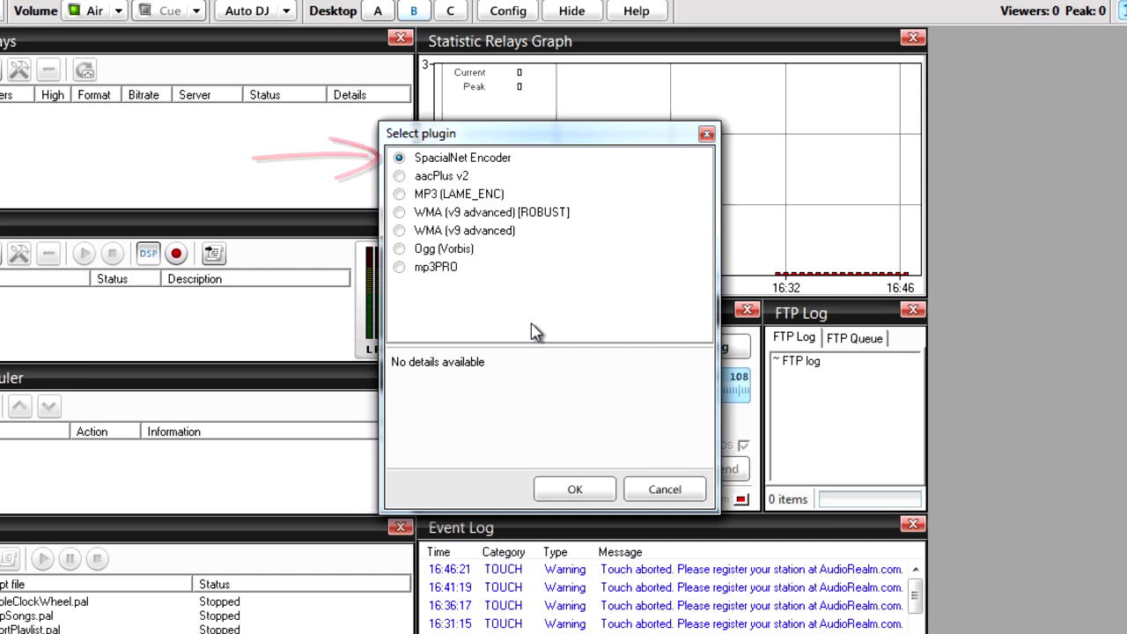
{"action": "left_click", "coordinate": [573, 493]}
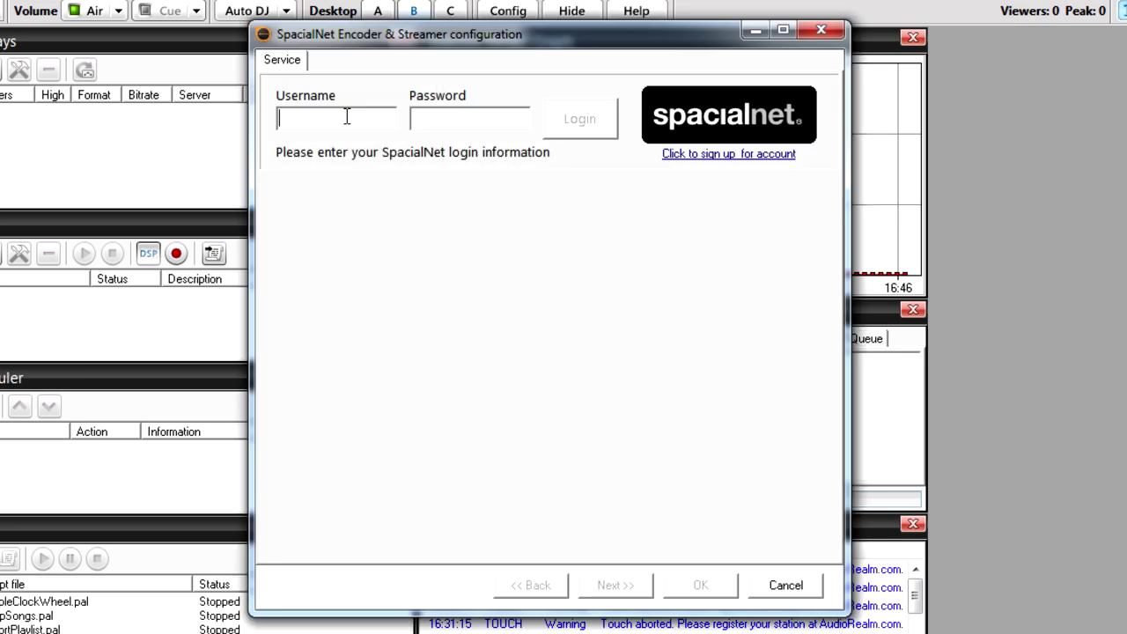
- Log in with the account username and password, then select the Shoutcast v2 service
{"action": "key", "text": "Tab"}
{"action": "type", "text": "***********"}
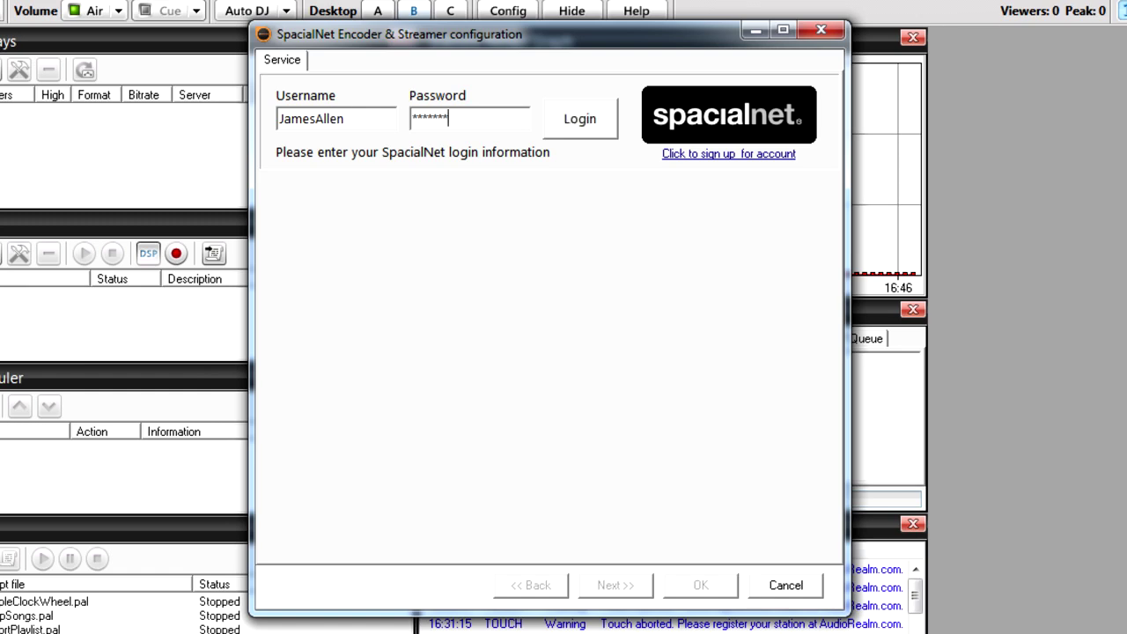
{"action": "left_click", "coordinate": [579, 119]}
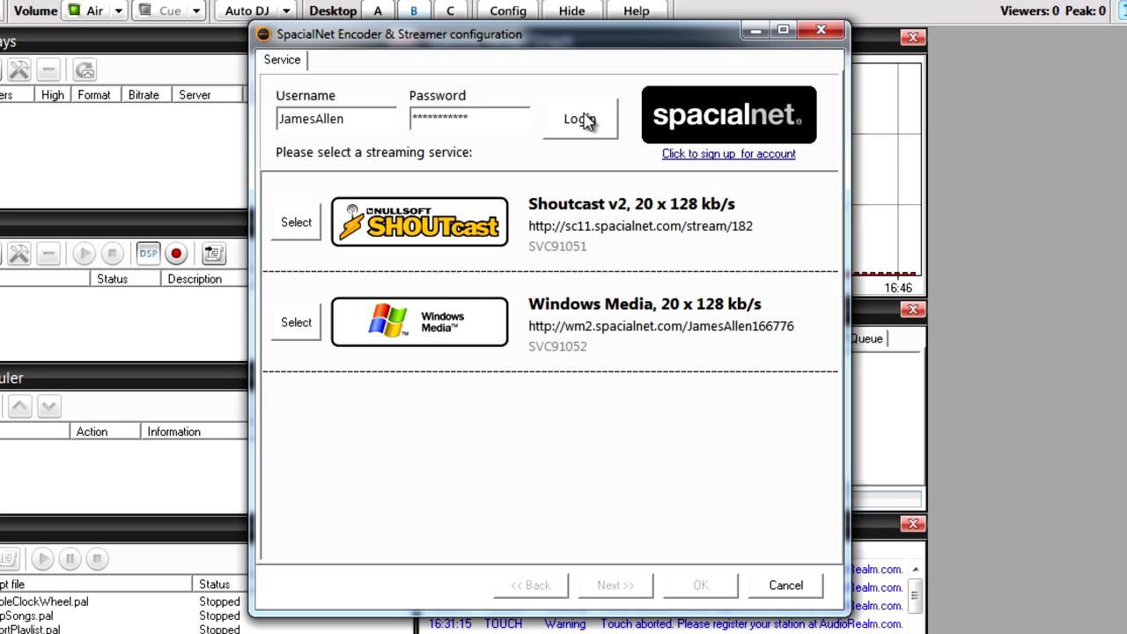
{"action": "left_click", "coordinate": [296, 226]}
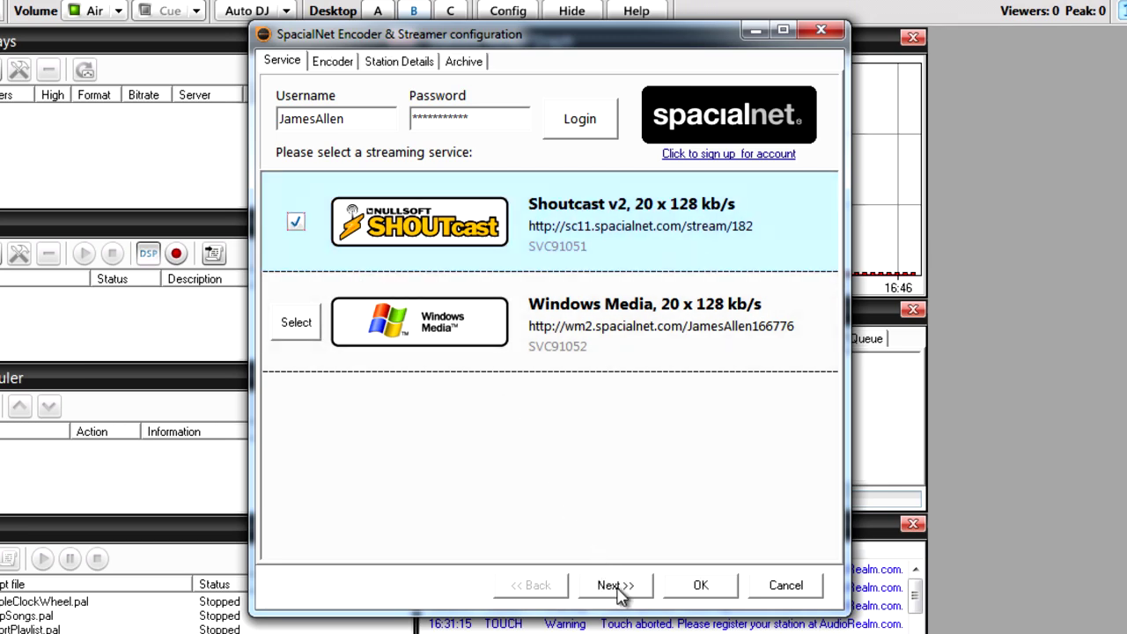
{"action": "left_click", "coordinate": [616, 588]}
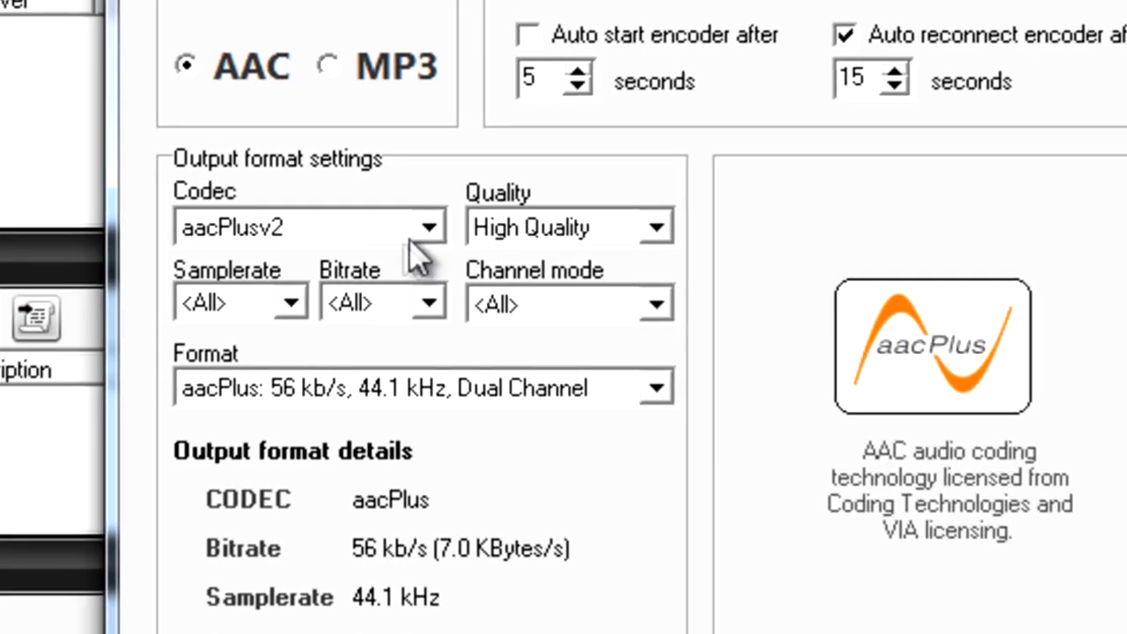
- Set the encoder to aacPlusv2, High Quality, 64 kbs Stereo, with auto start enabled
{"action": "left_click", "coordinate": [409, 209]}
{"action": "left_click", "coordinate": [328, 346]}
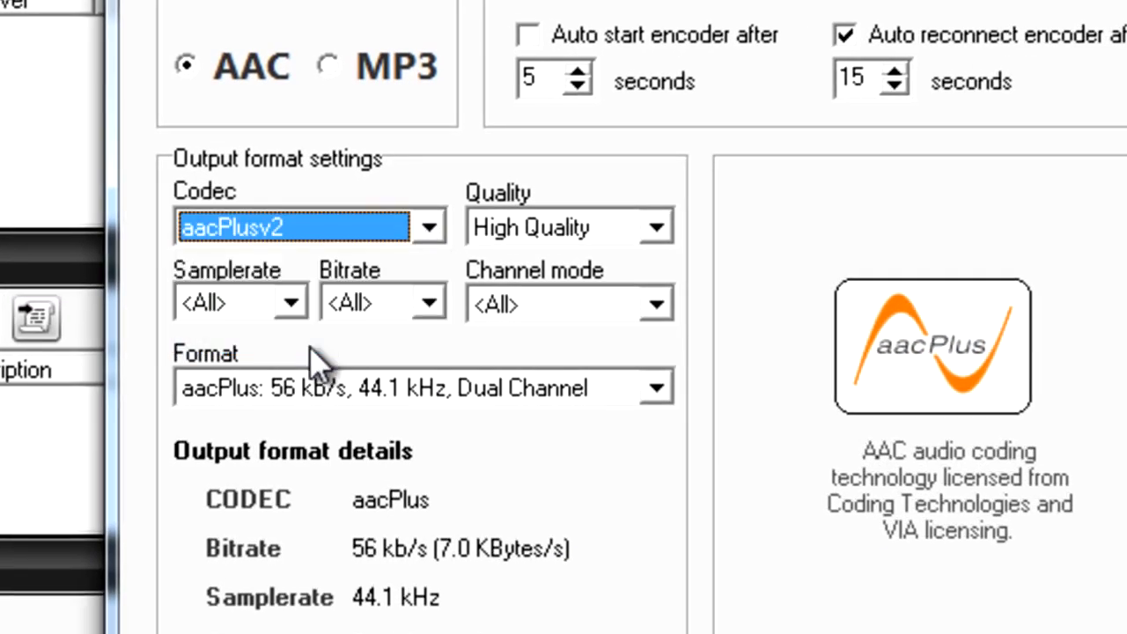
{"action": "left_click", "coordinate": [544, 227]}
{"action": "left_click", "coordinate": [537, 315]}
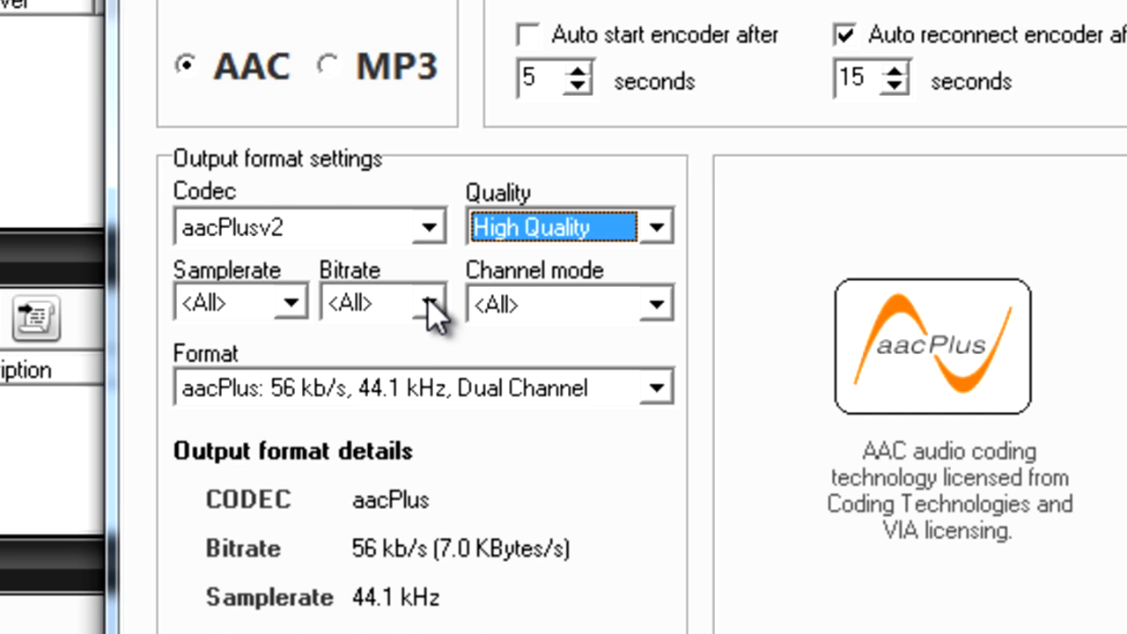
{"action": "left_click", "coordinate": [431, 304]}
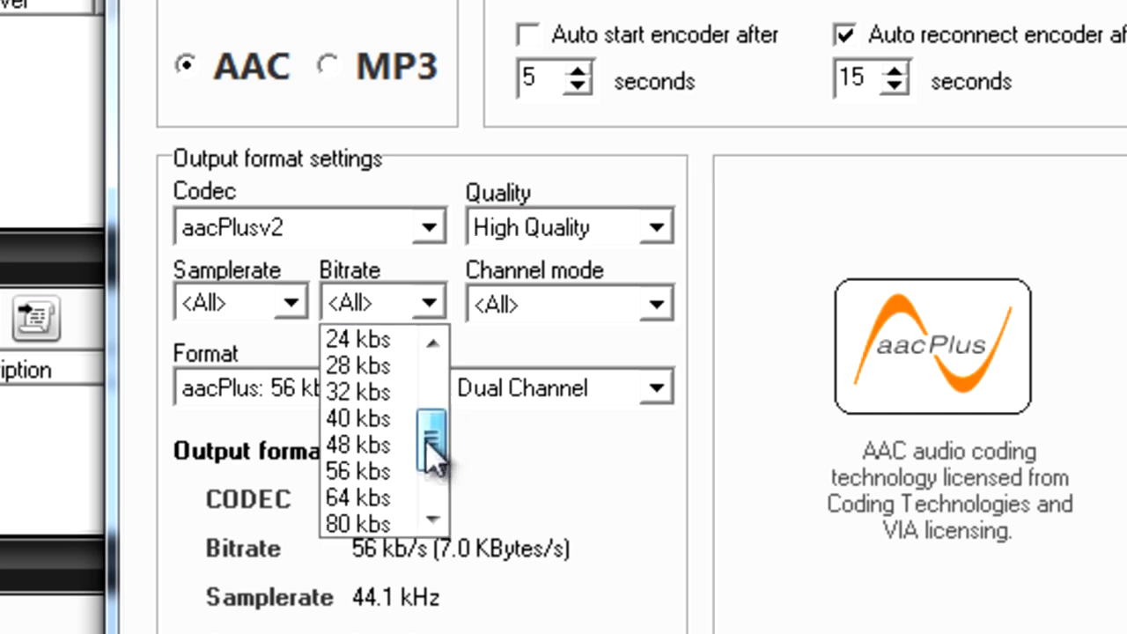
{"action": "left_click_drag", "start_coordinate": [434, 456], "coordinate": [440, 465]}
{"action": "left_click", "coordinate": [376, 447]}
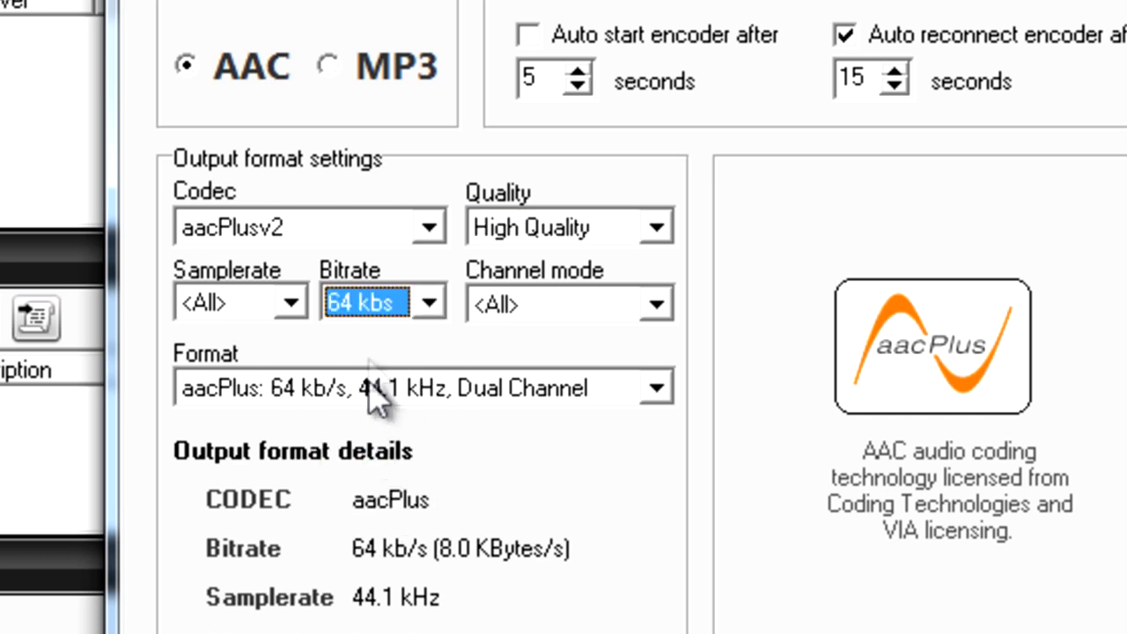
{"action": "left_click", "coordinate": [656, 305]}
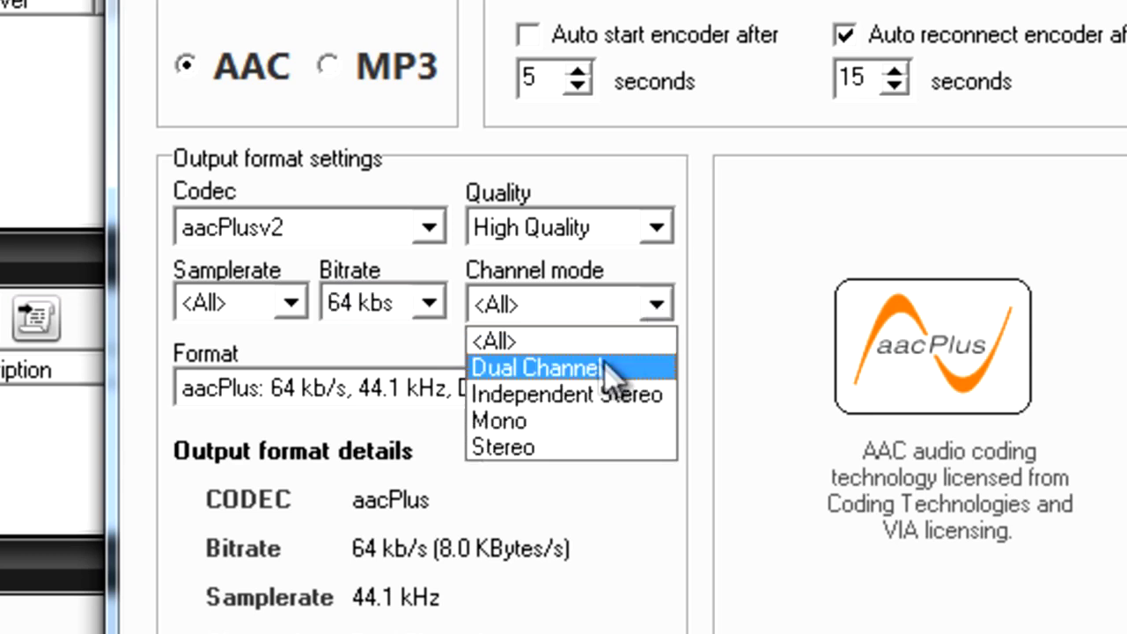
{"action": "left_click", "coordinate": [546, 448]}
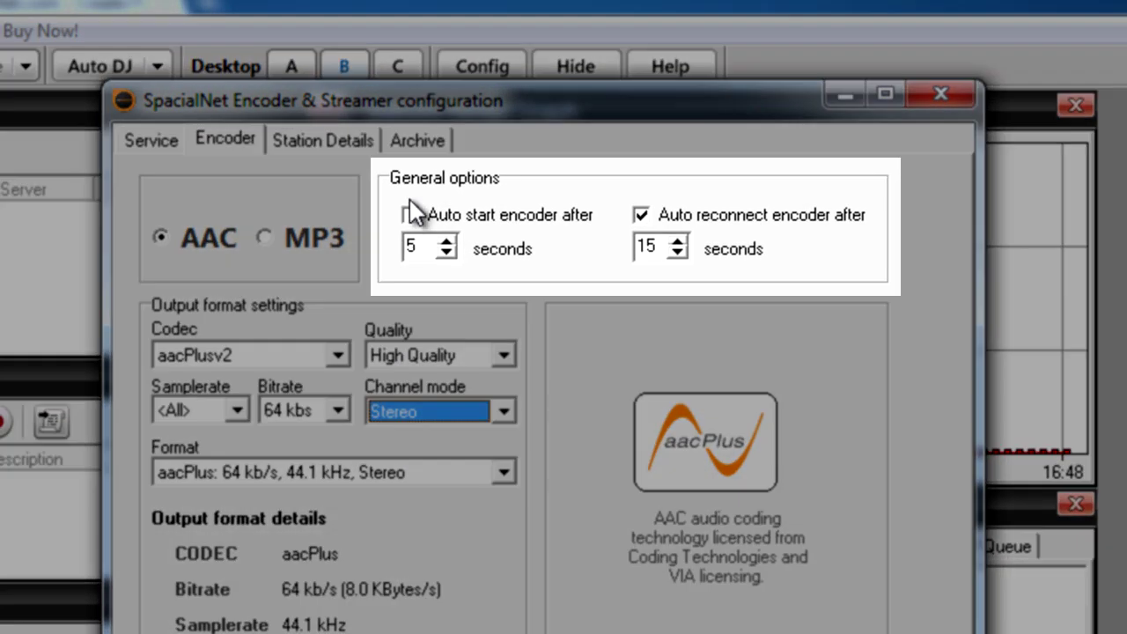
{"action": "left_click", "coordinate": [410, 216]}
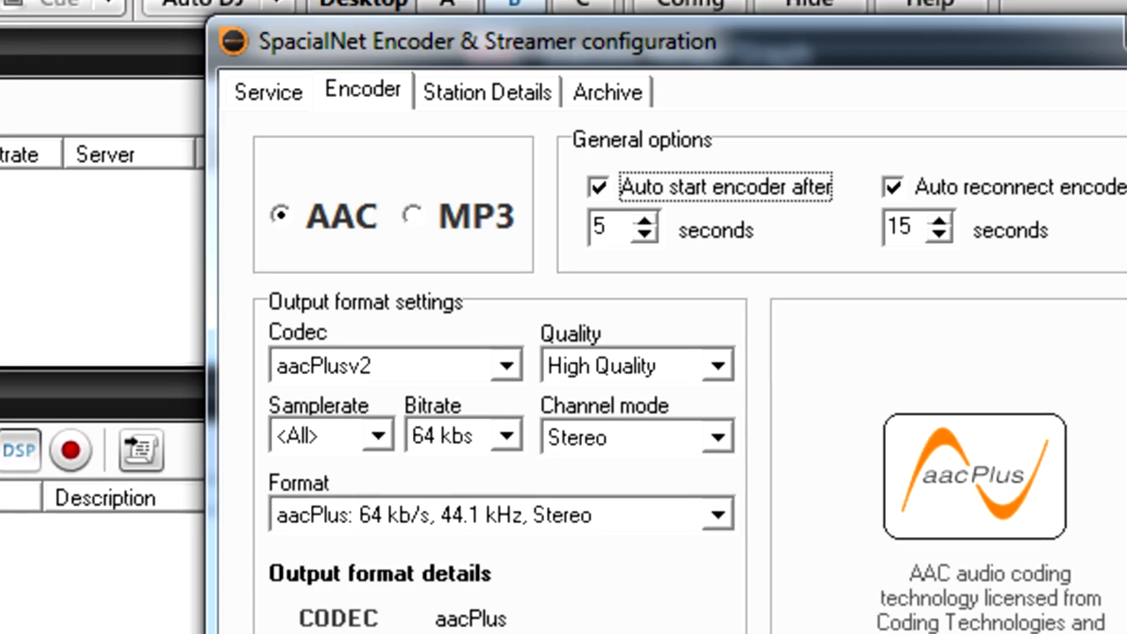
- Switch the encoder output to MP3 at 64 kbps in Joint stereo mode
{"action": "left_click", "coordinate": [413, 215]}
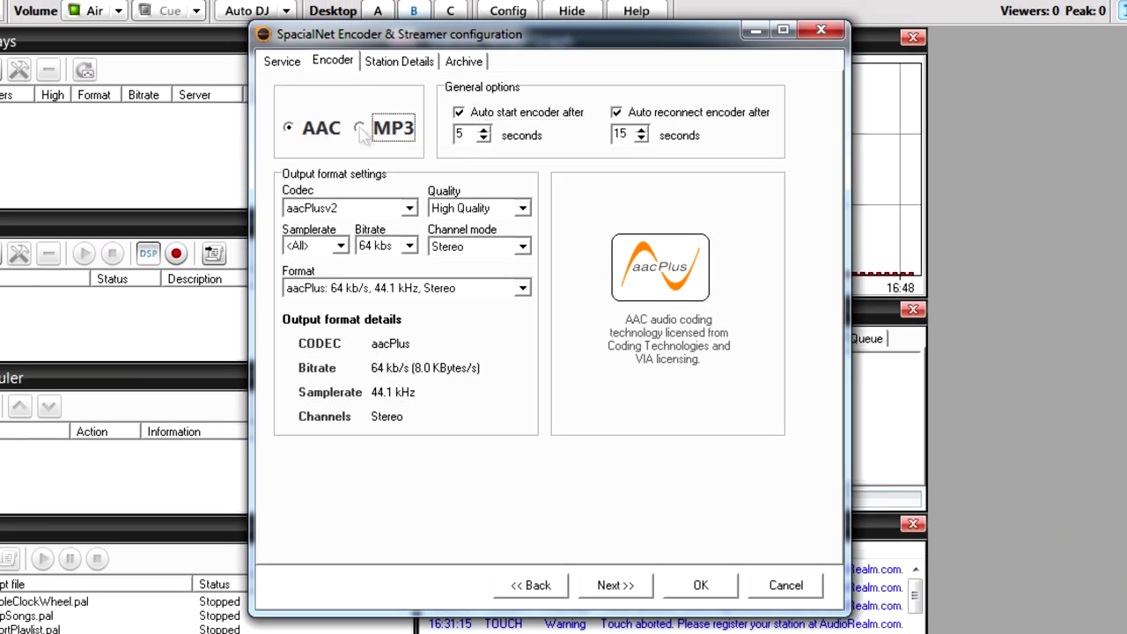
{"action": "left_click", "coordinate": [363, 131]}
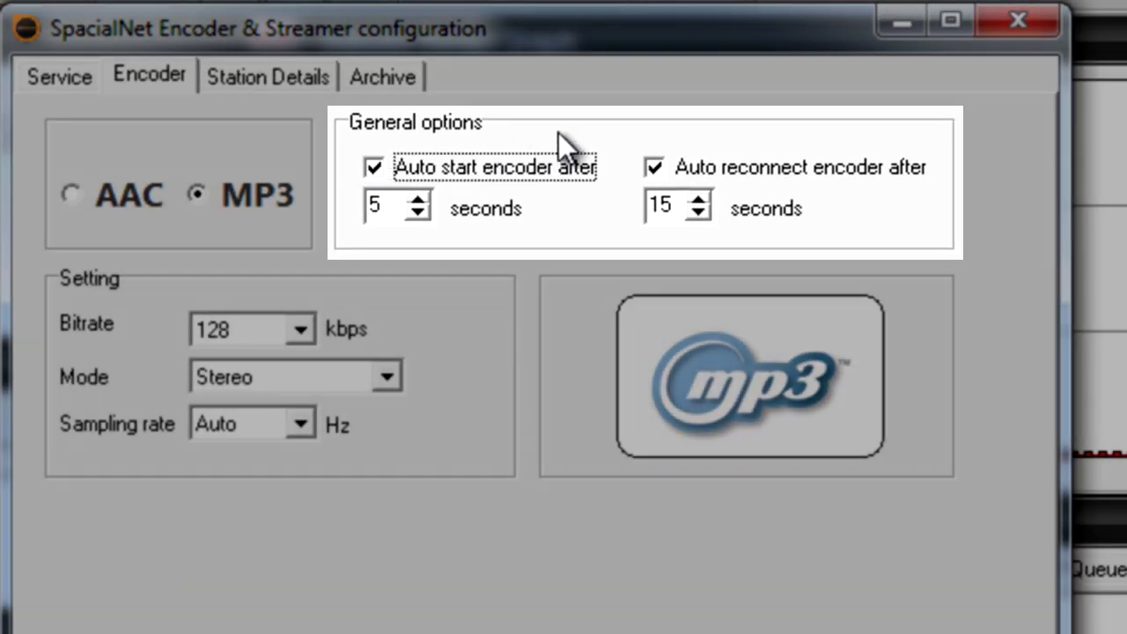
{"action": "left_click", "coordinate": [300, 329]}
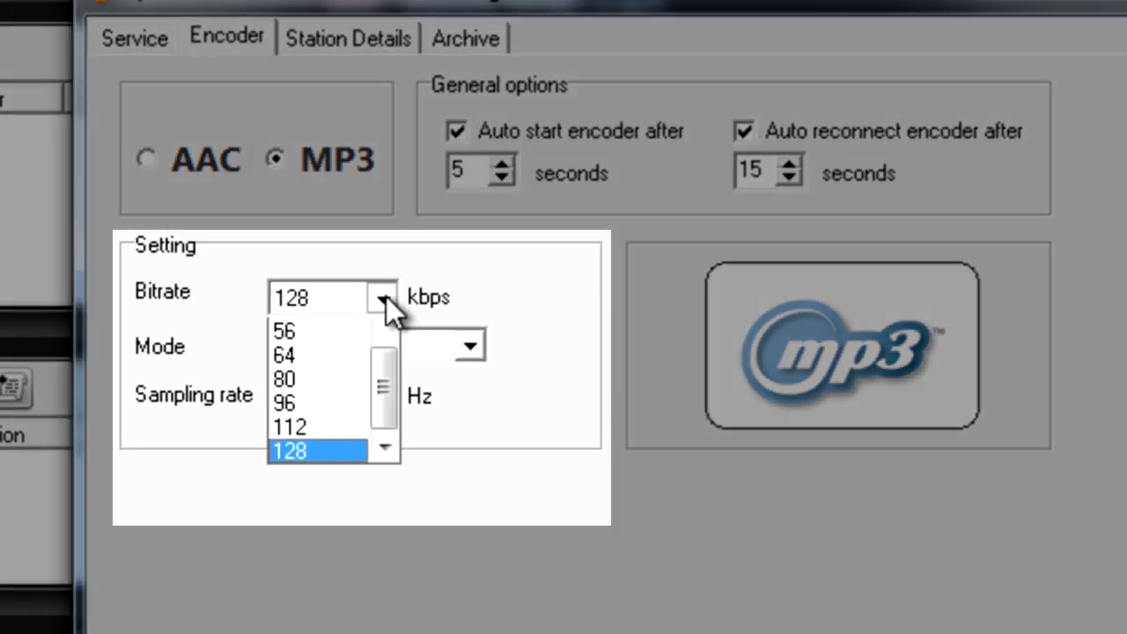
{"action": "left_click", "coordinate": [303, 401]}
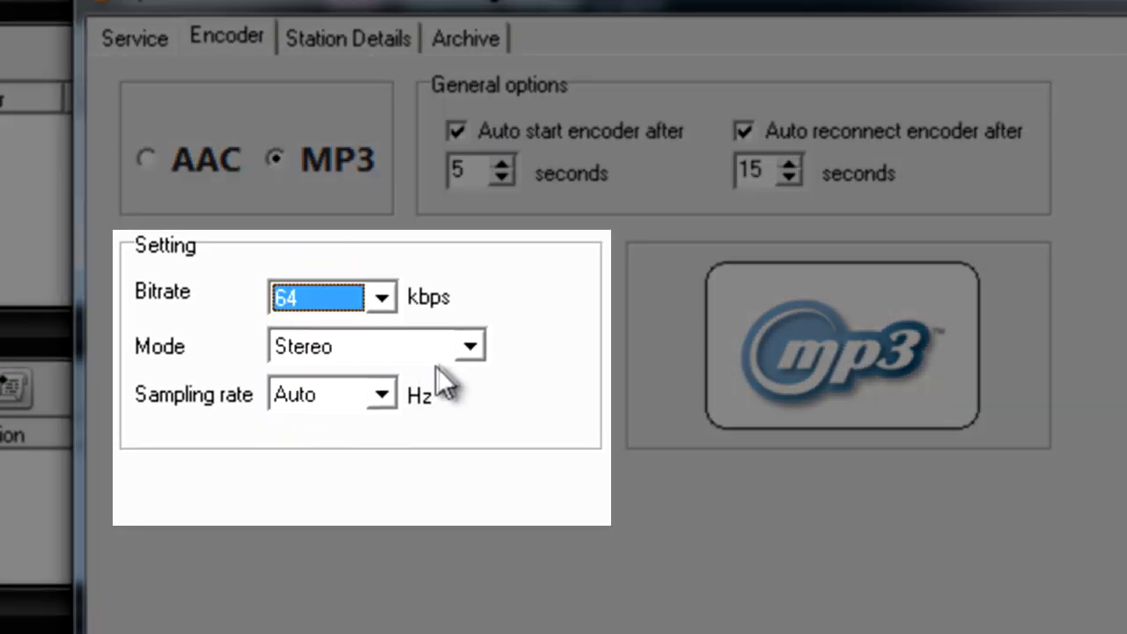
{"action": "left_click", "coordinate": [474, 347]}
{"action": "left_click", "coordinate": [409, 394]}
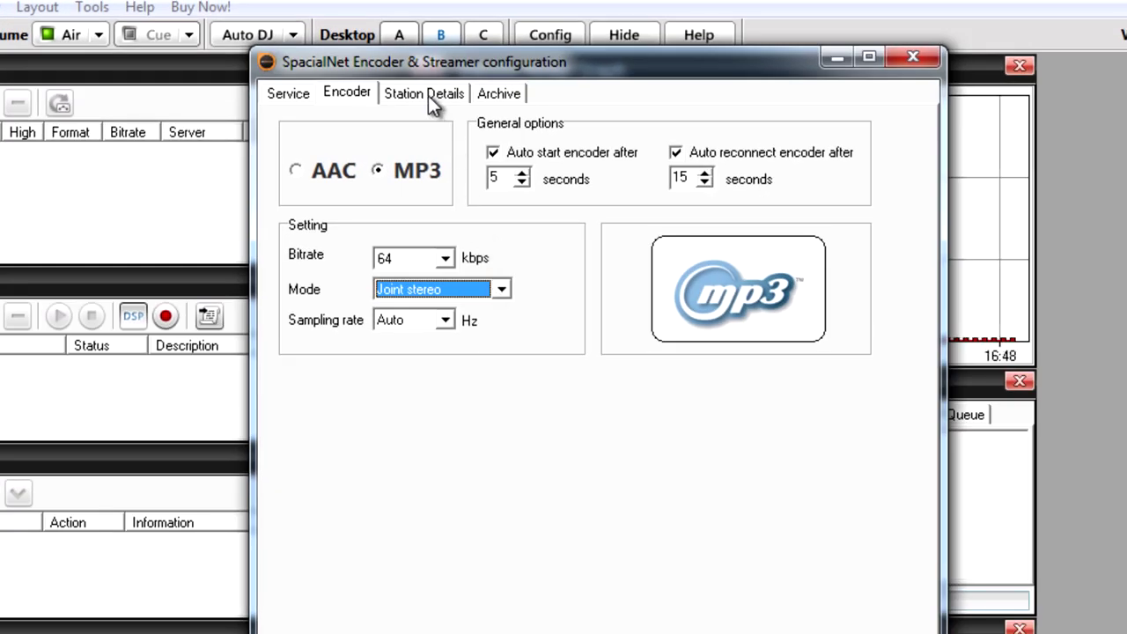
{"action": "left_click", "coordinate": [406, 65]}
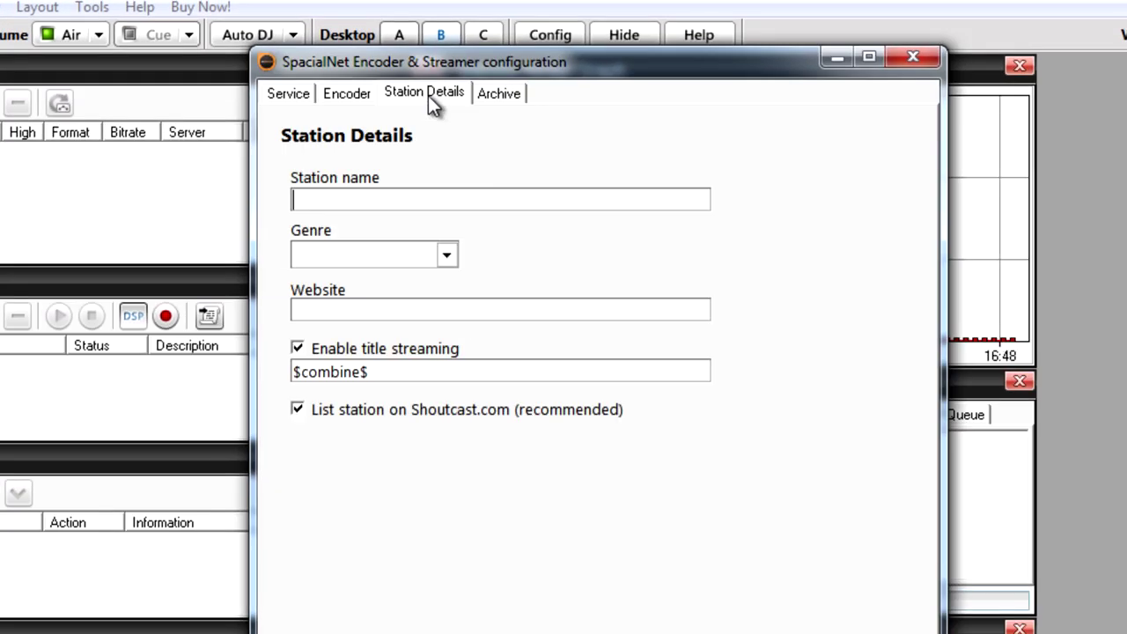
{"action": "type", "text": "CodeBass Radio"}
{"action": "left_click", "coordinate": [446, 255]}
{"action": "left_click", "coordinate": [370, 349]}
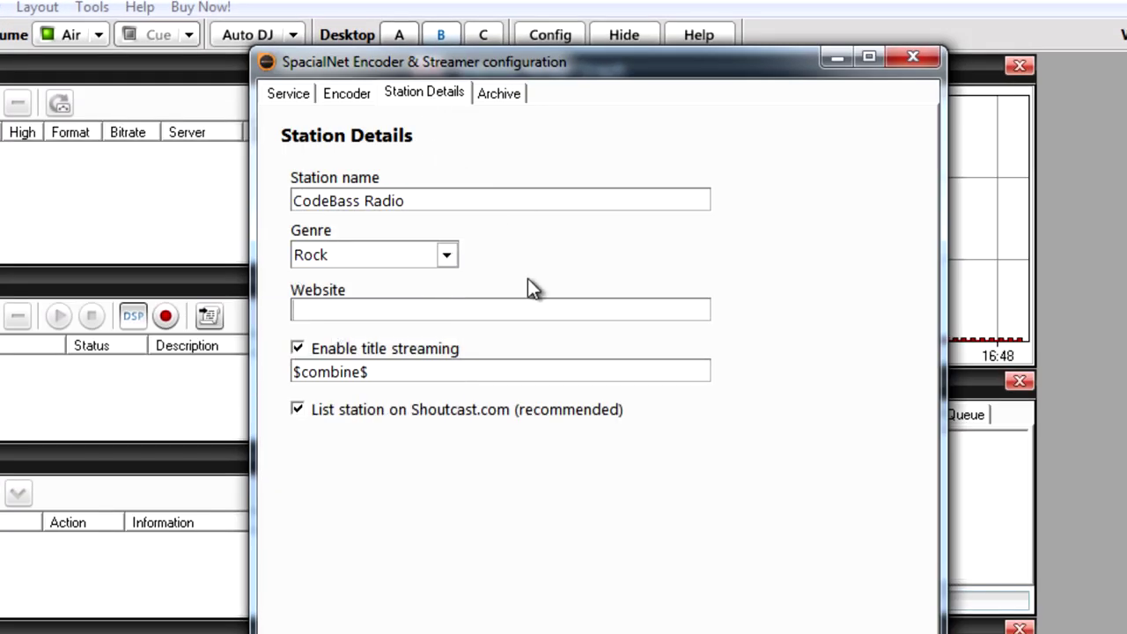
{"action": "type", "text": "http://codebassradio.net"}
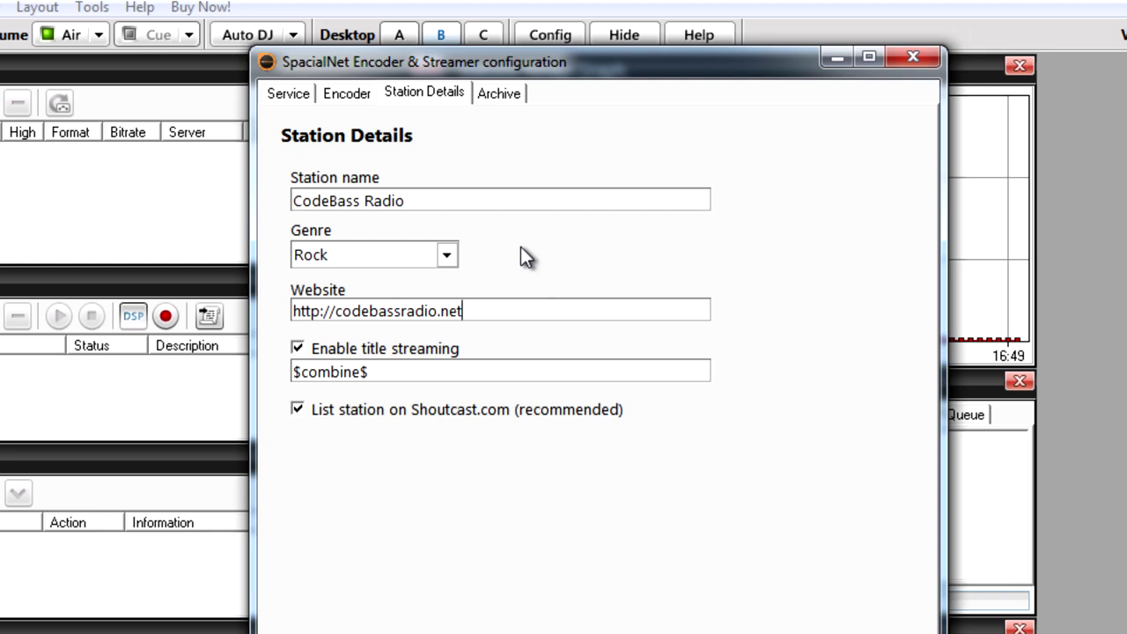
- Enable saving the stream to C:\Radio Recordings and save the MP3 encoder configuration
{"action": "left_click", "coordinate": [502, 94]}
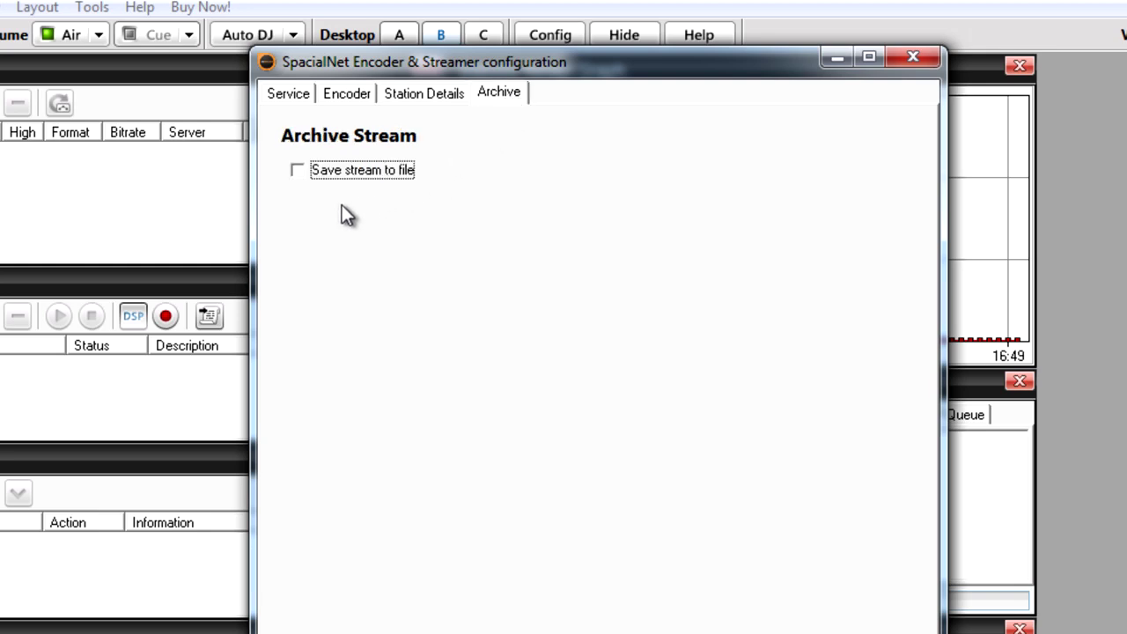
{"action": "left_click", "coordinate": [297, 171]}
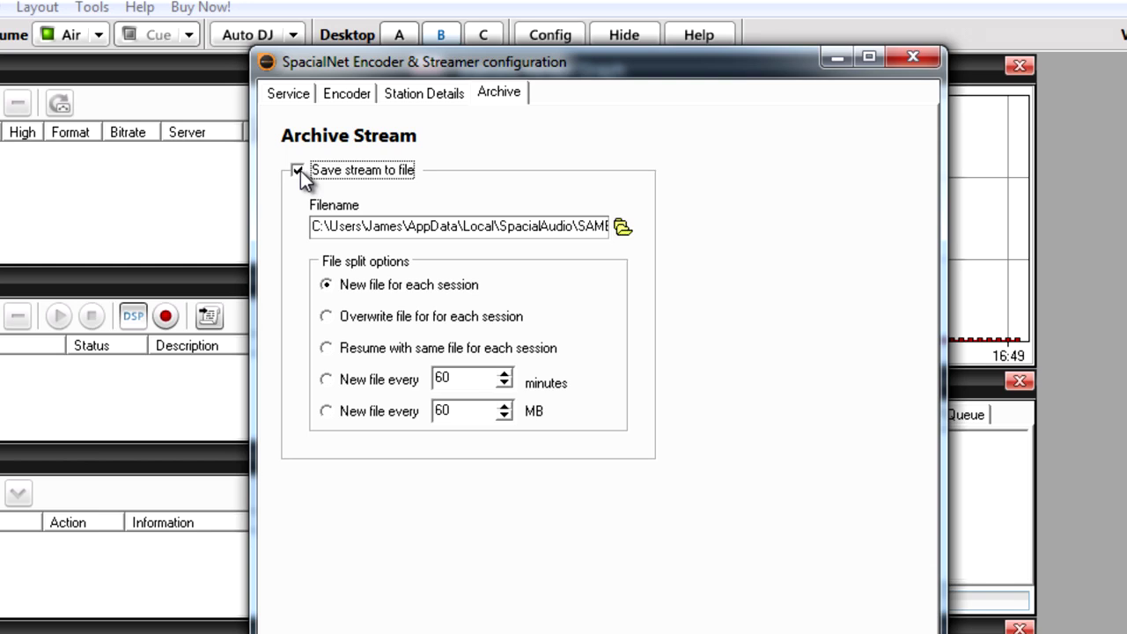
{"action": "left_click", "coordinate": [622, 227]}
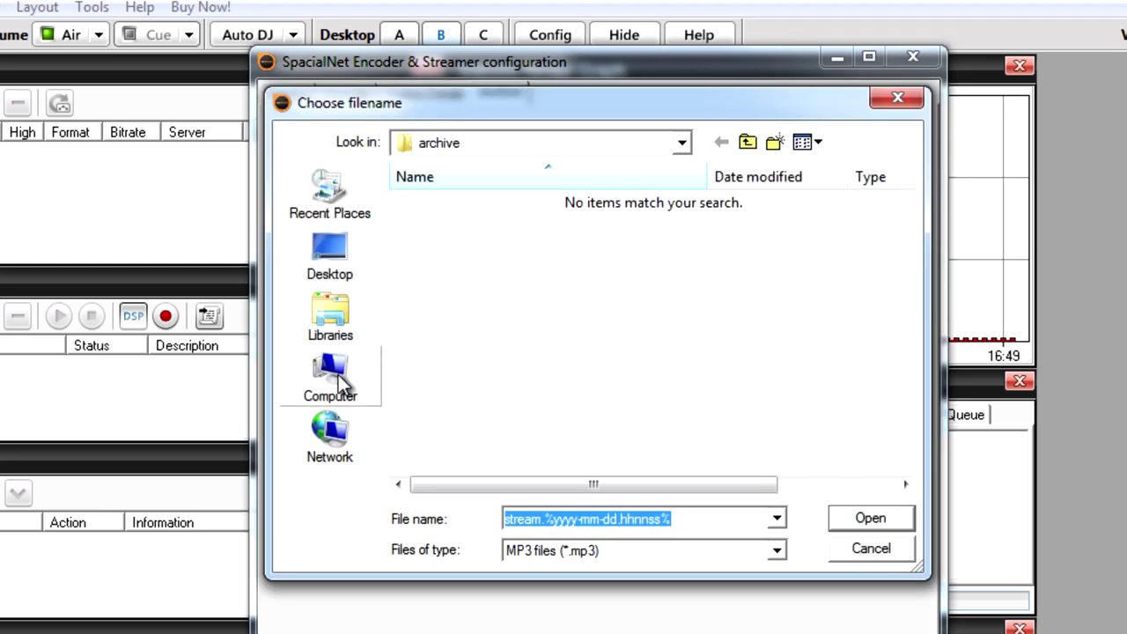
{"action": "left_click", "coordinate": [341, 384]}
{"action": "double_click", "coordinate": [520, 228]}
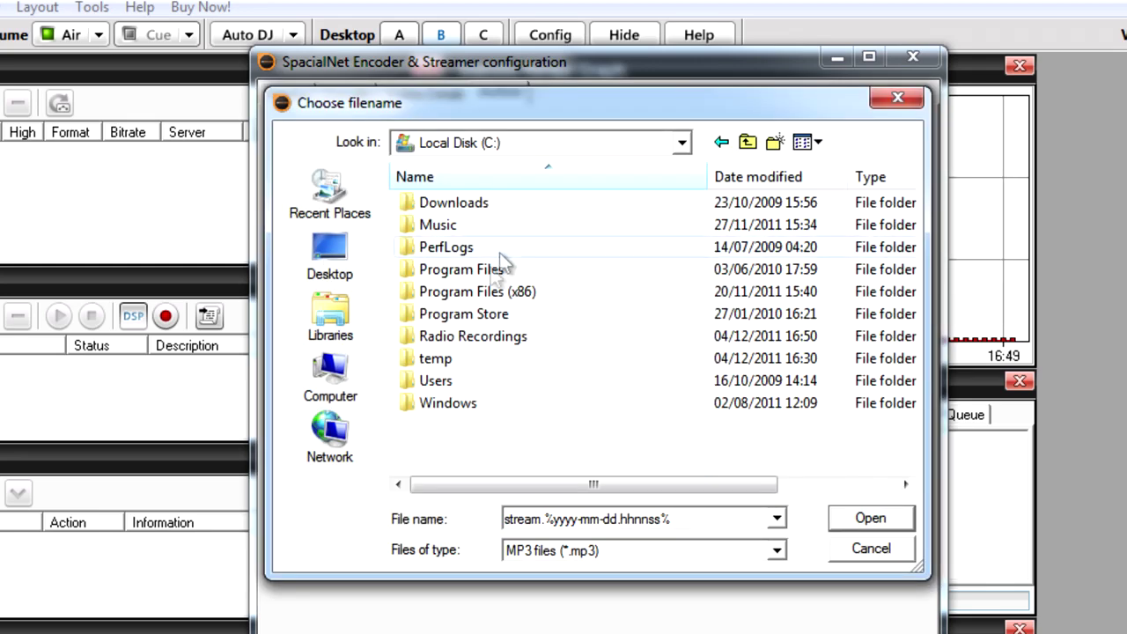
{"action": "double_click", "coordinate": [471, 344]}
{"action": "left_click", "coordinate": [892, 518]}
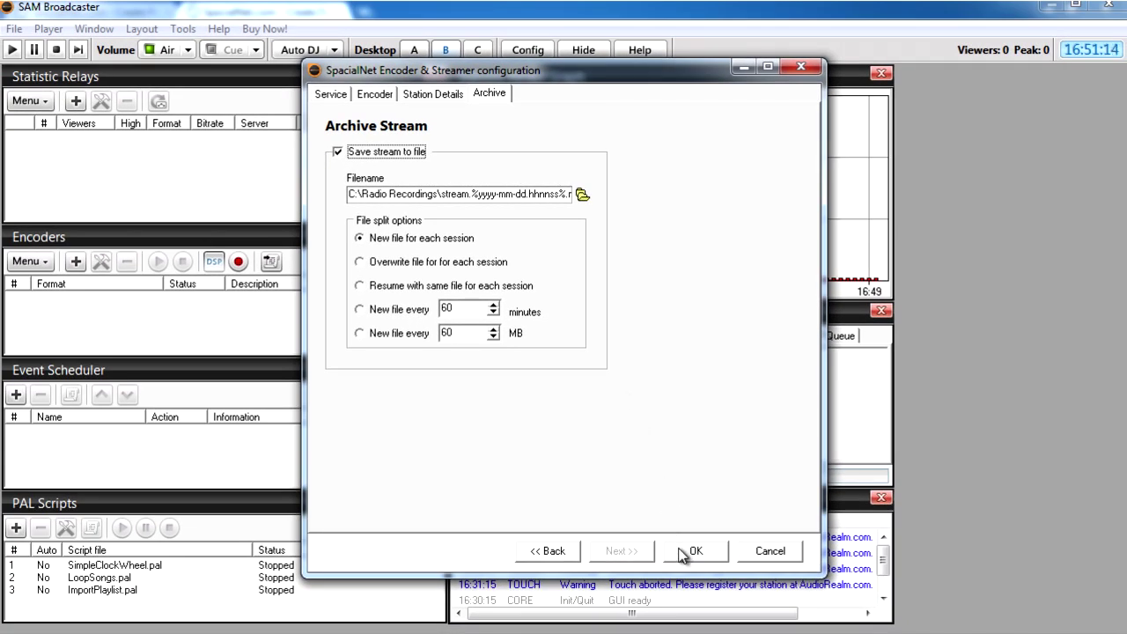
{"action": "left_click", "coordinate": [711, 580]}
- Select the new idle MP3 64 kb/s encoder in the Encoders list
{"action": "left_click", "coordinate": [115, 294]}
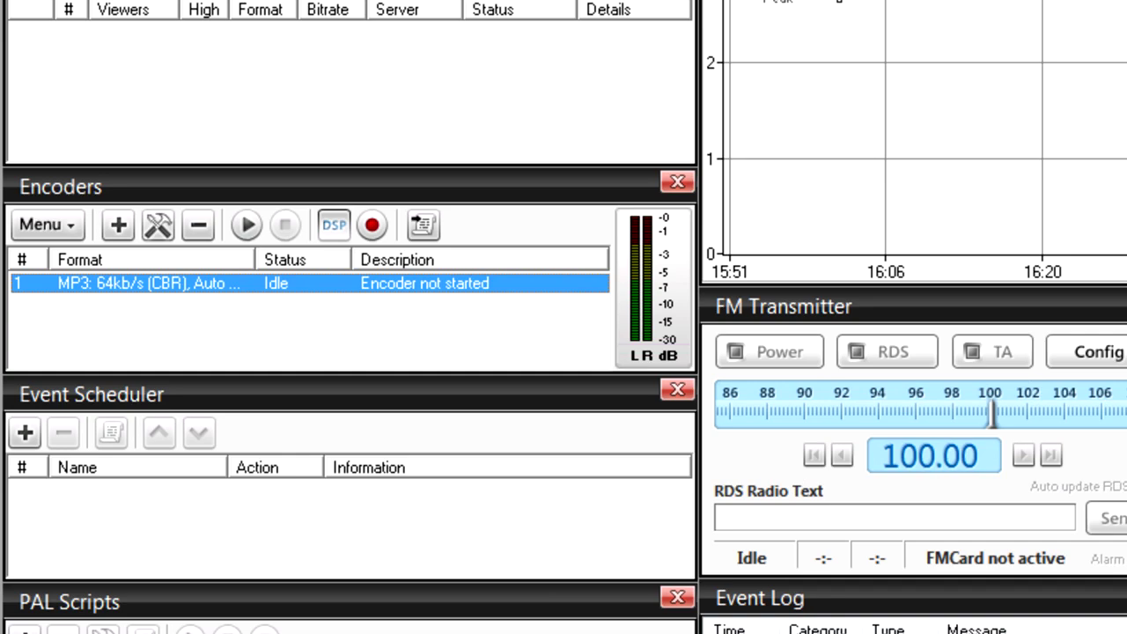
- Add a SpacialNet Encoder on Windows Media with auto start and the 64 kbps near-CD profile
{"action": "left_click", "coordinate": [118, 224]}
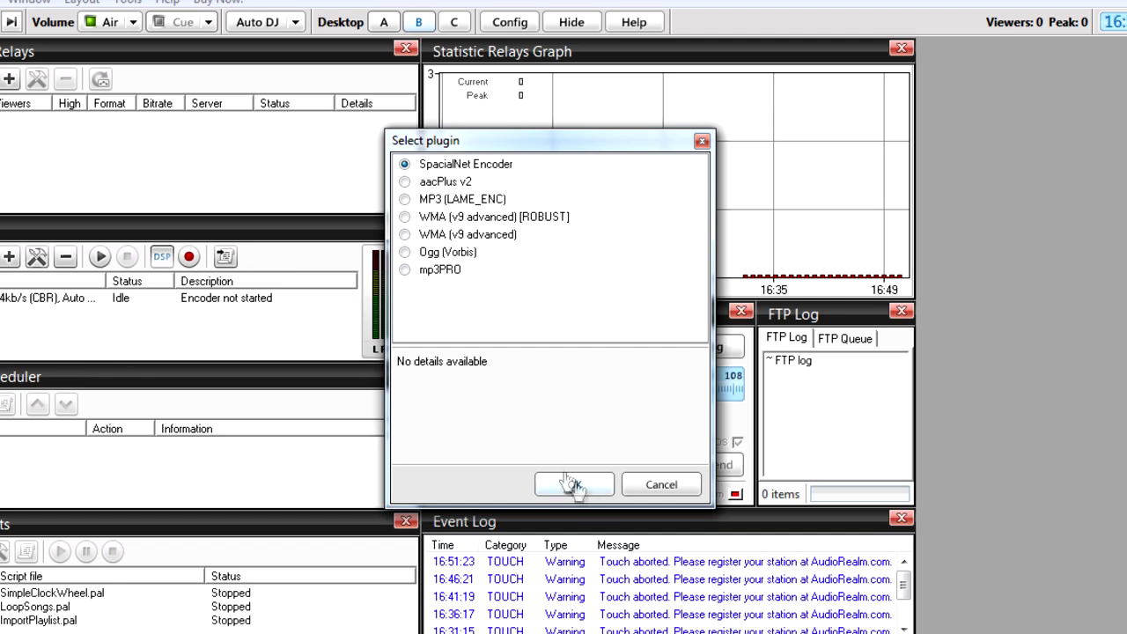
{"action": "left_click", "coordinate": [573, 485]}
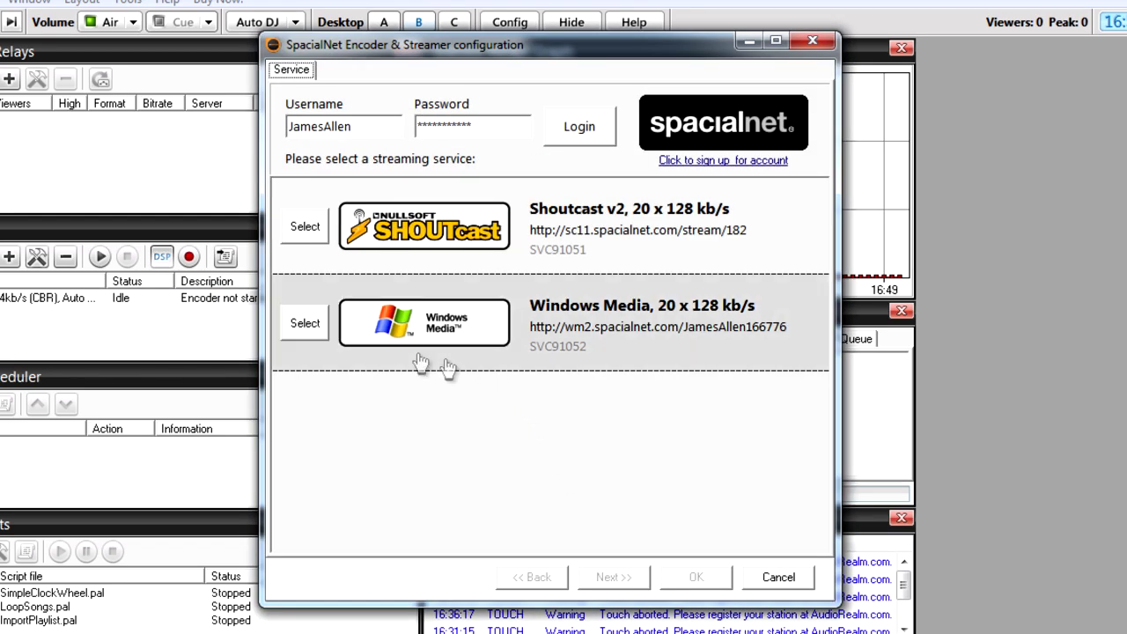
{"action": "left_click", "coordinate": [304, 324]}
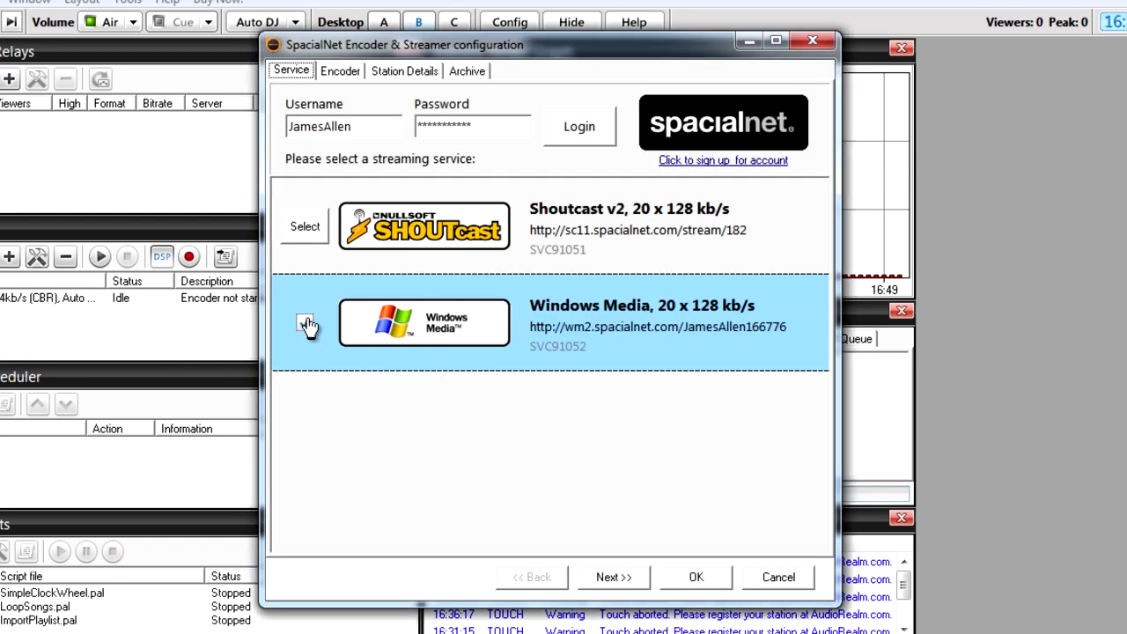
{"action": "left_click", "coordinate": [629, 583]}
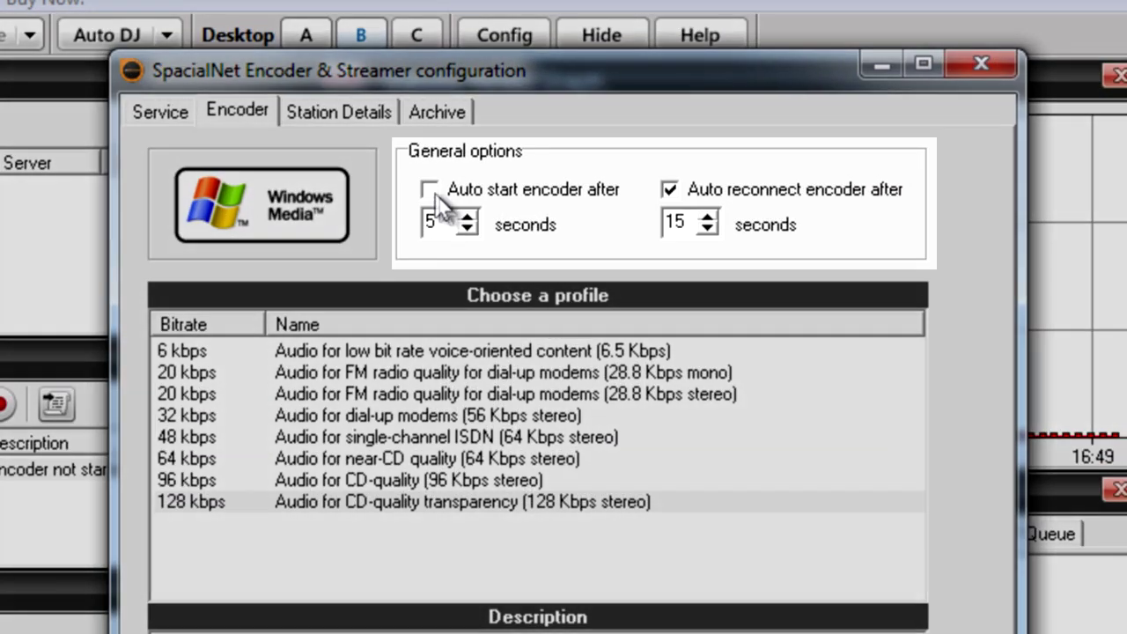
{"action": "left_click", "coordinate": [463, 120]}
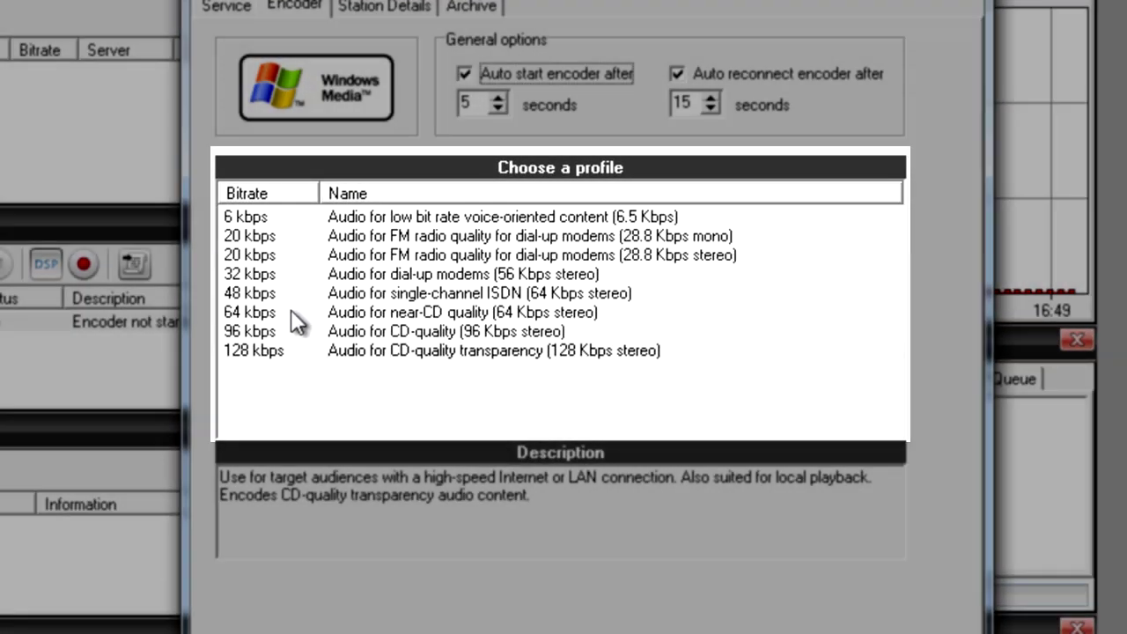
{"action": "left_click", "coordinate": [282, 312]}
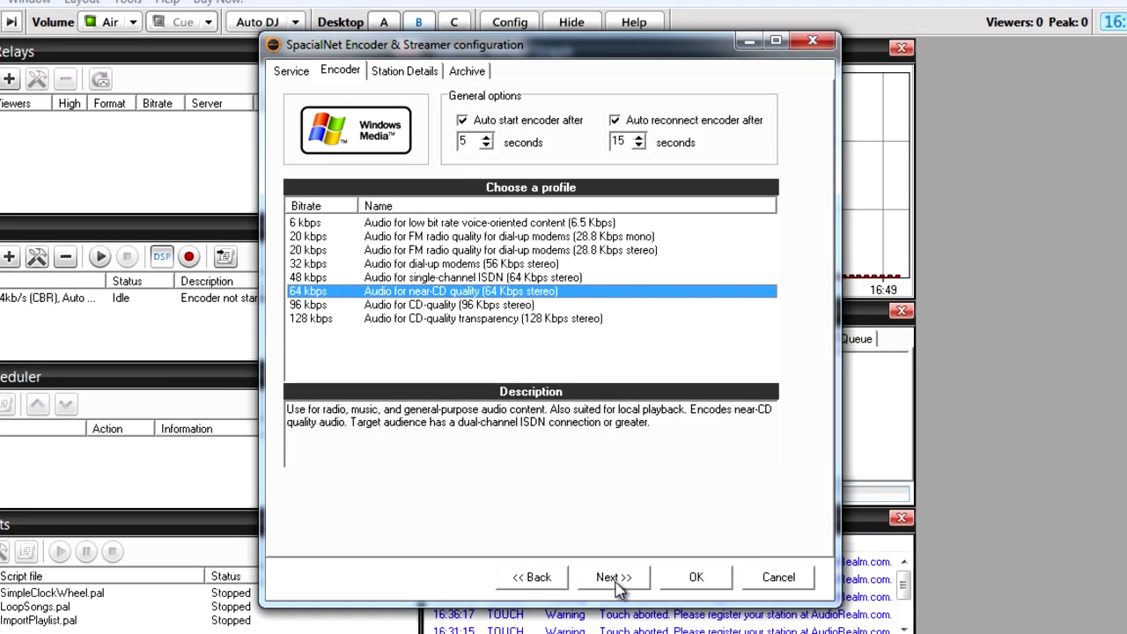
- Name the station 'CodeBass Radio', described 'Where Geek and Music Combine', enable stream archiving, and save
{"action": "left_click", "coordinate": [614, 577]}
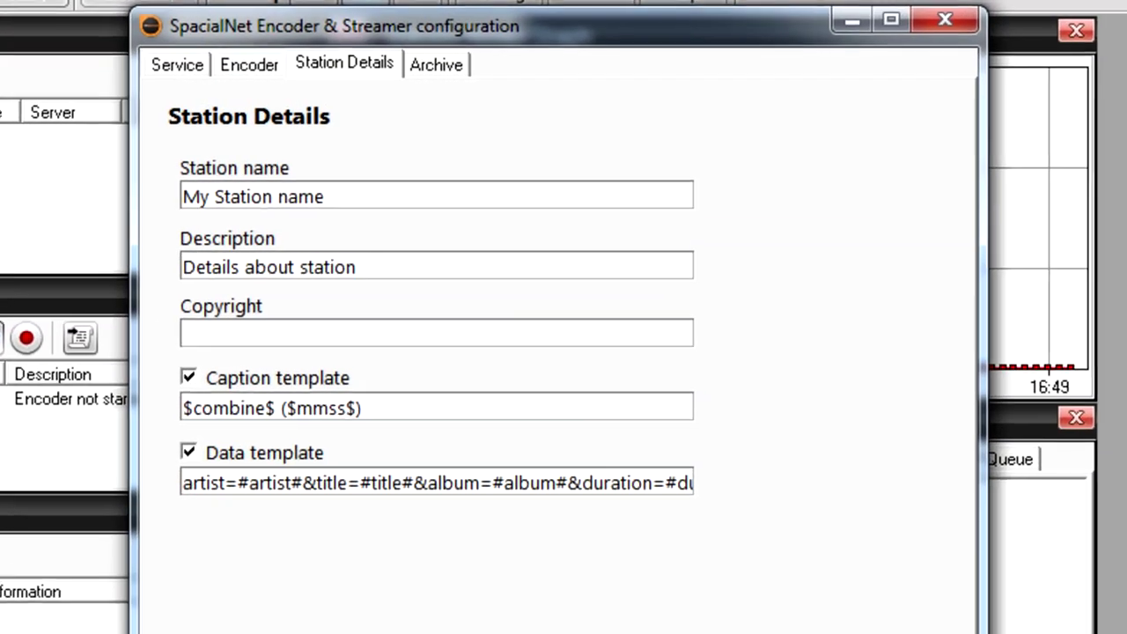
{"action": "type", "text": "CodeBass Radio"}
{"action": "key", "text": "Tab"}
{"action": "type", "text": "Where Geek and Music Combine"}
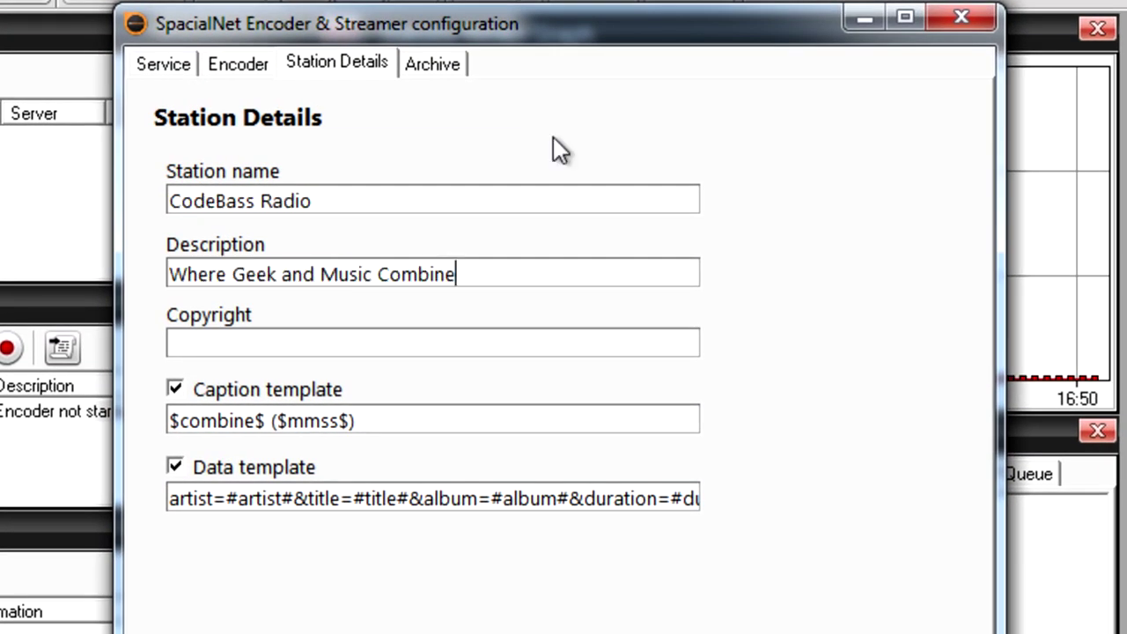
{"action": "left_click", "coordinate": [431, 64]}
{"action": "left_click", "coordinate": [173, 159]}
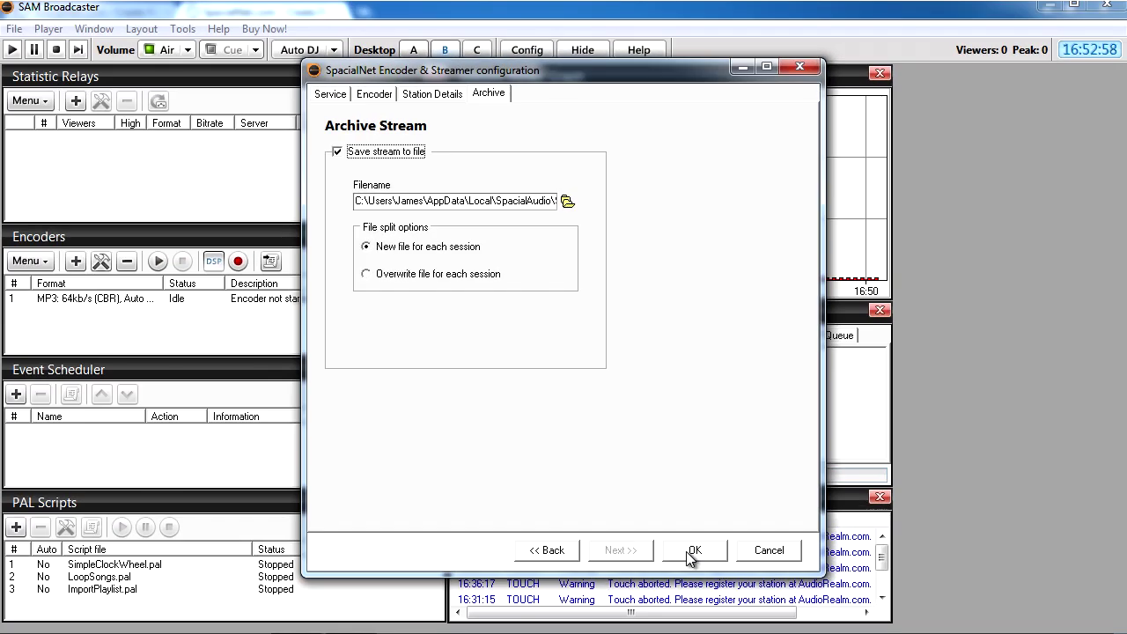
{"action": "left_click", "coordinate": [688, 550]}
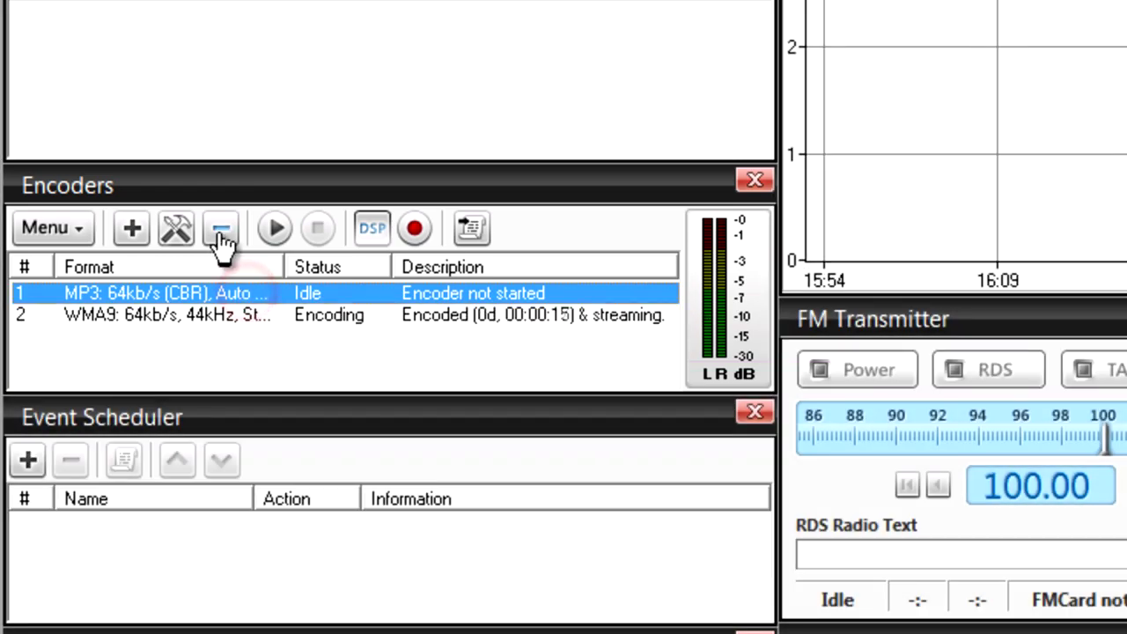
- Delete the MP3 encoder and confirm the removal
{"action": "left_click", "coordinate": [221, 228]}
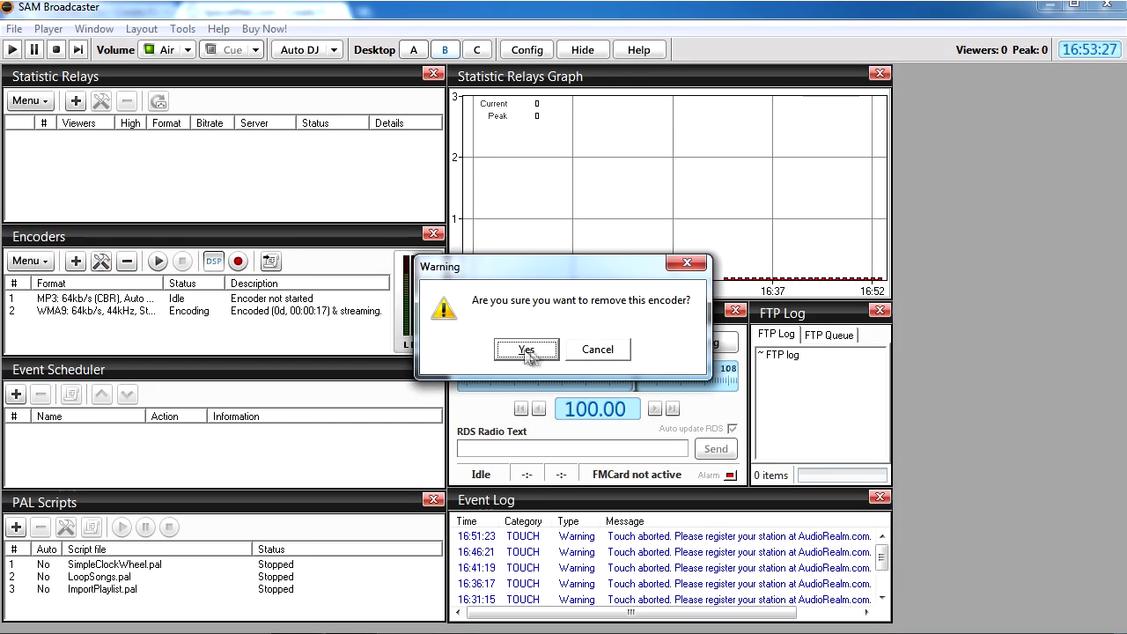
{"action": "left_click", "coordinate": [526, 350]}
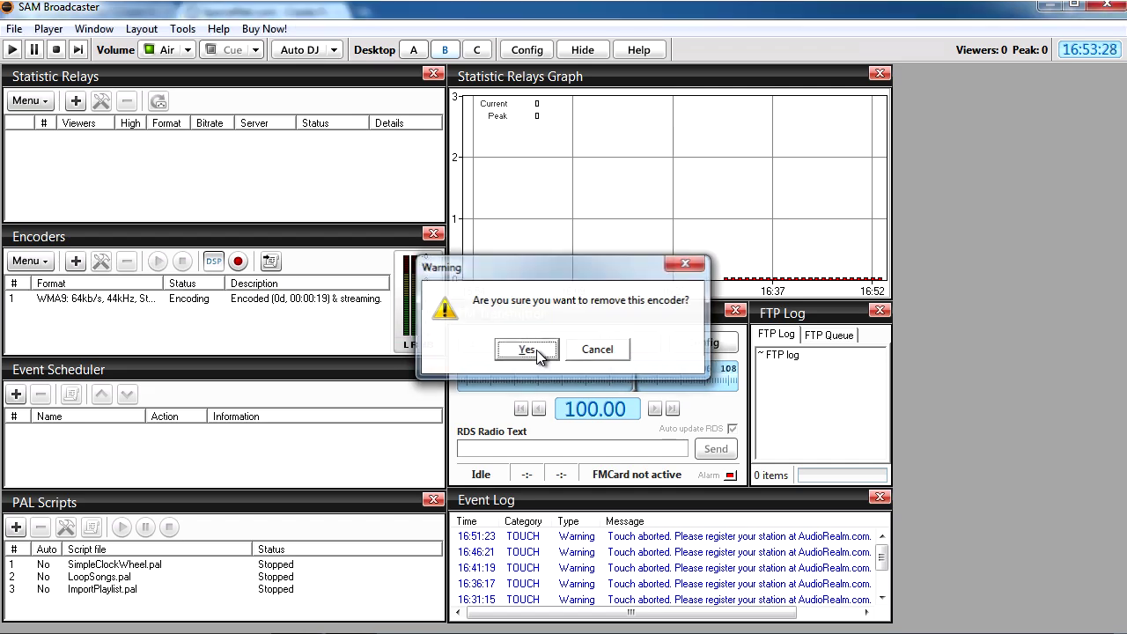